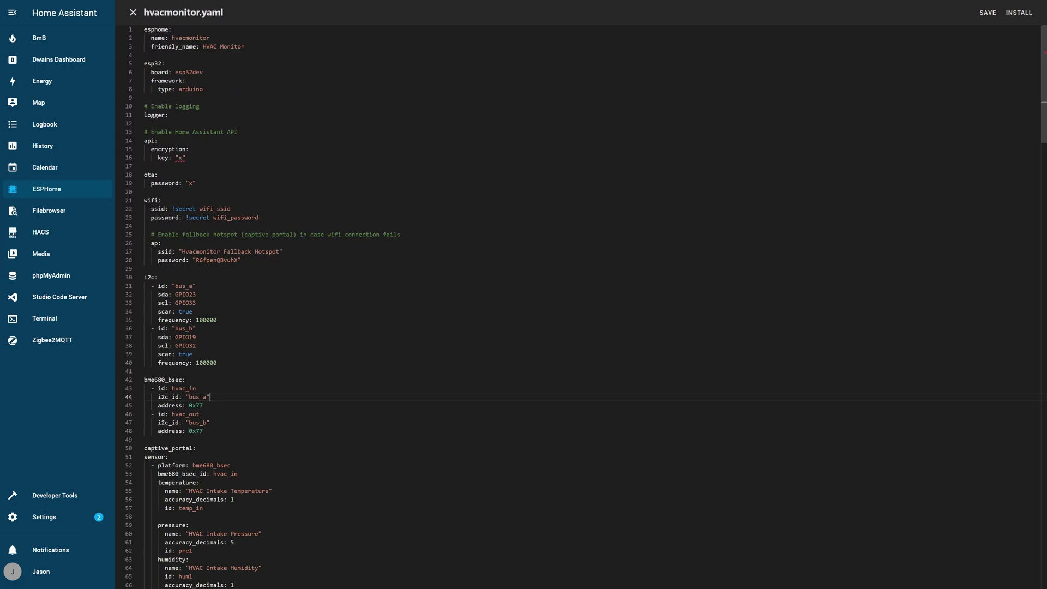
pyautogui.scroll(-3, 594, 305)
pyautogui.scroll(-3, 594, 305)
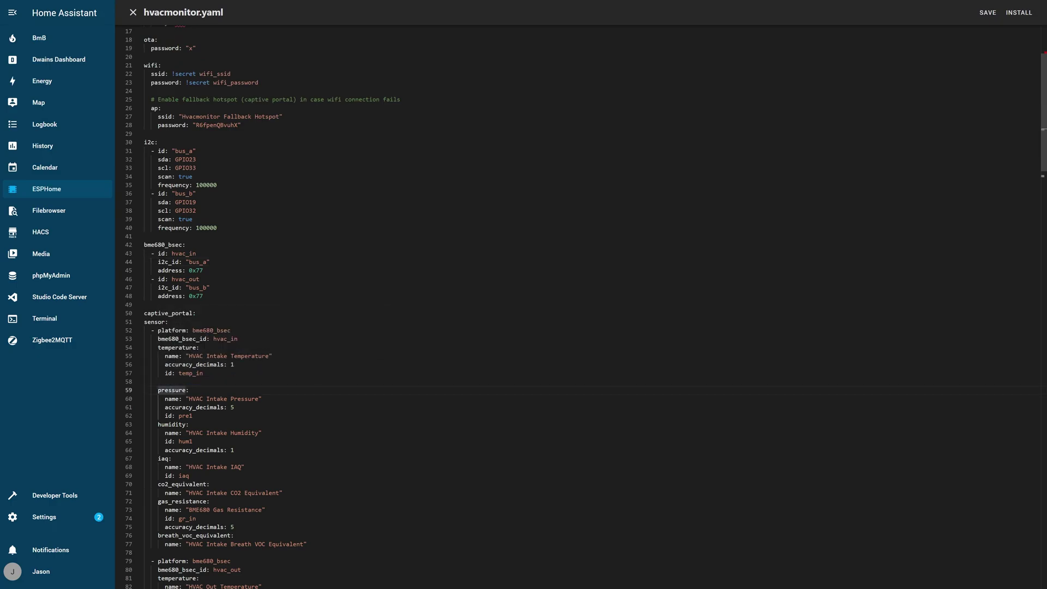
pyautogui.moveTo(182, 373); pyautogui.dragTo(144, 348)
pyautogui.click(147, 381)
pyautogui.doubleClick(168, 424)
pyautogui.scroll(-7, 169, 424)
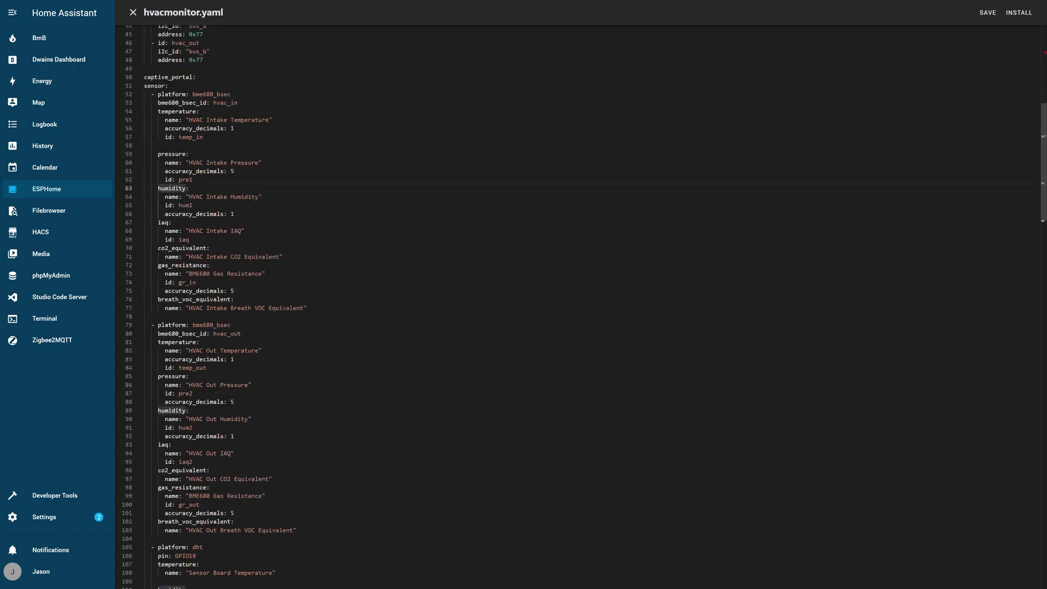
pyautogui.scroll(-5, 168, 424)
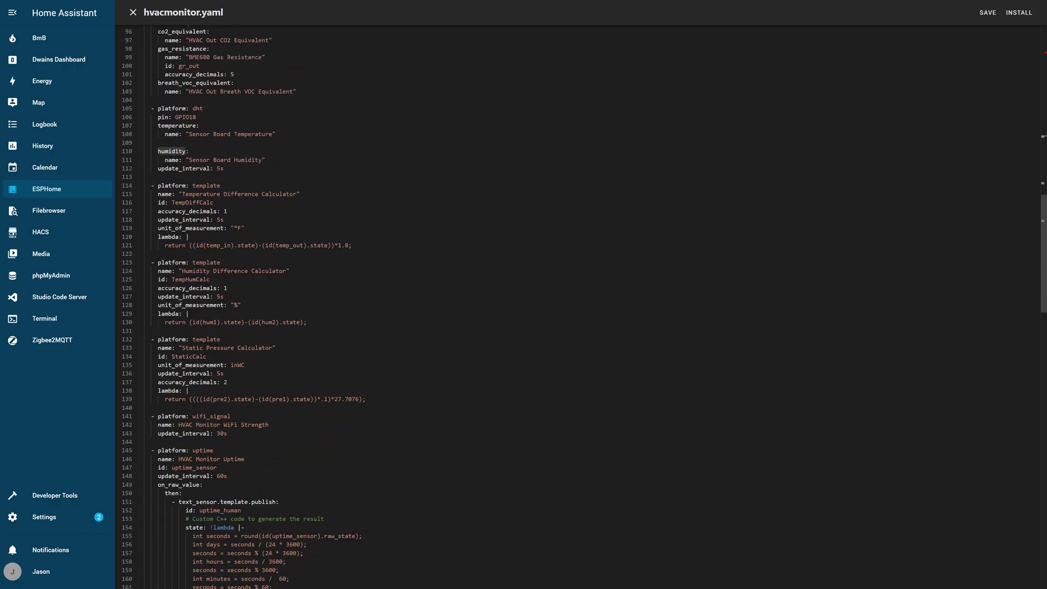
pyautogui.scroll(-7, 168, 424)
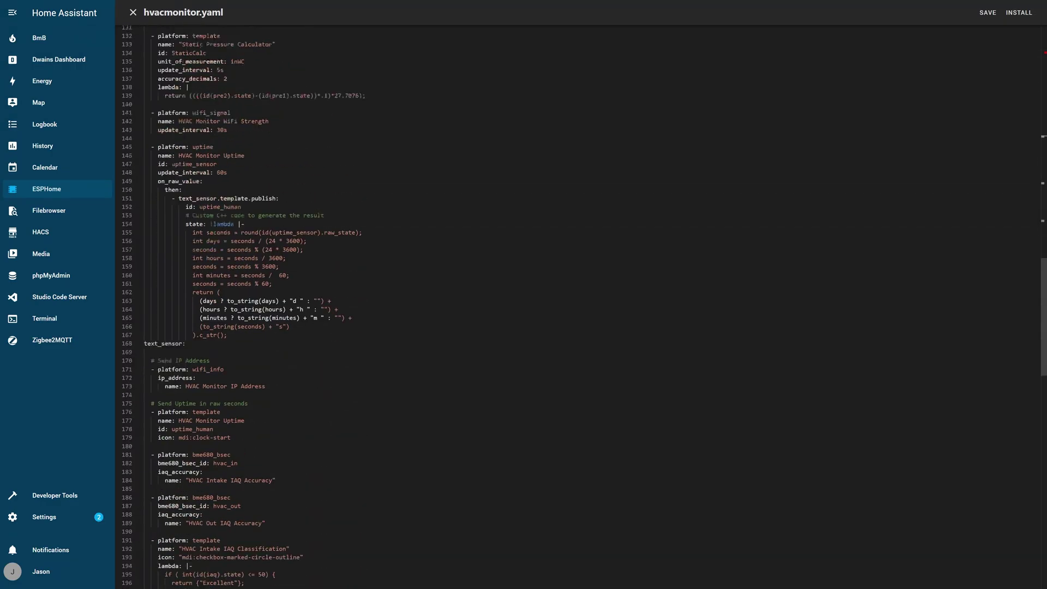
pyautogui.scroll(-6, 168, 424)
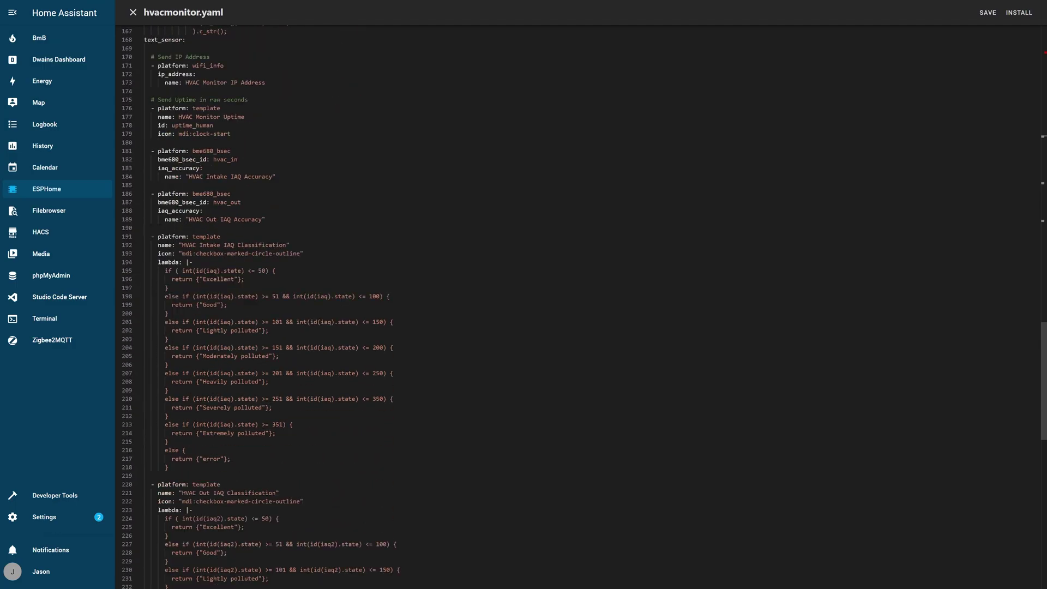
pyautogui.scroll(-3, 168, 424)
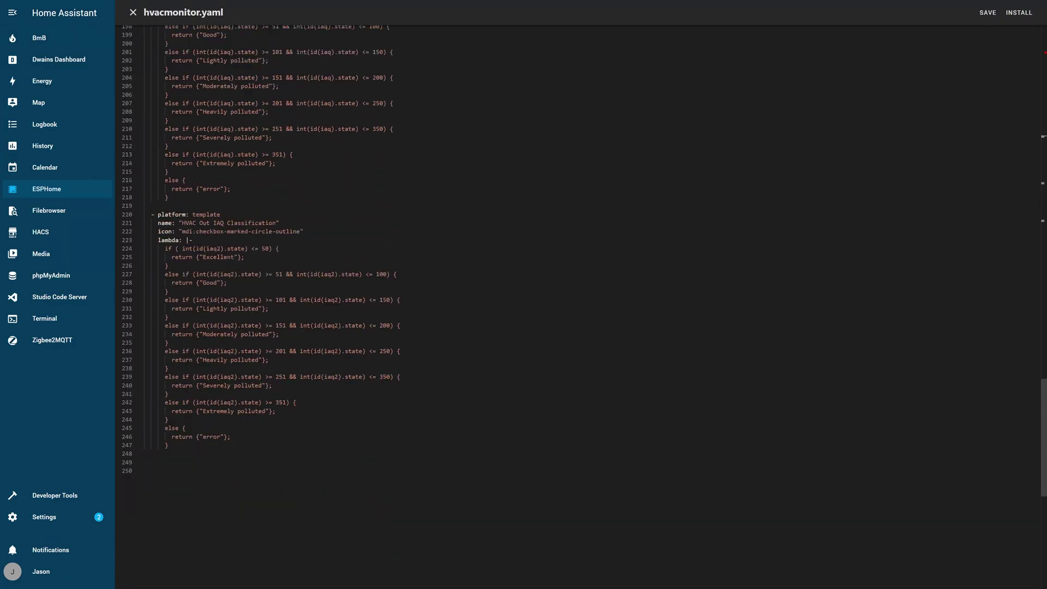
pyautogui.scroll(6, 168, 424)
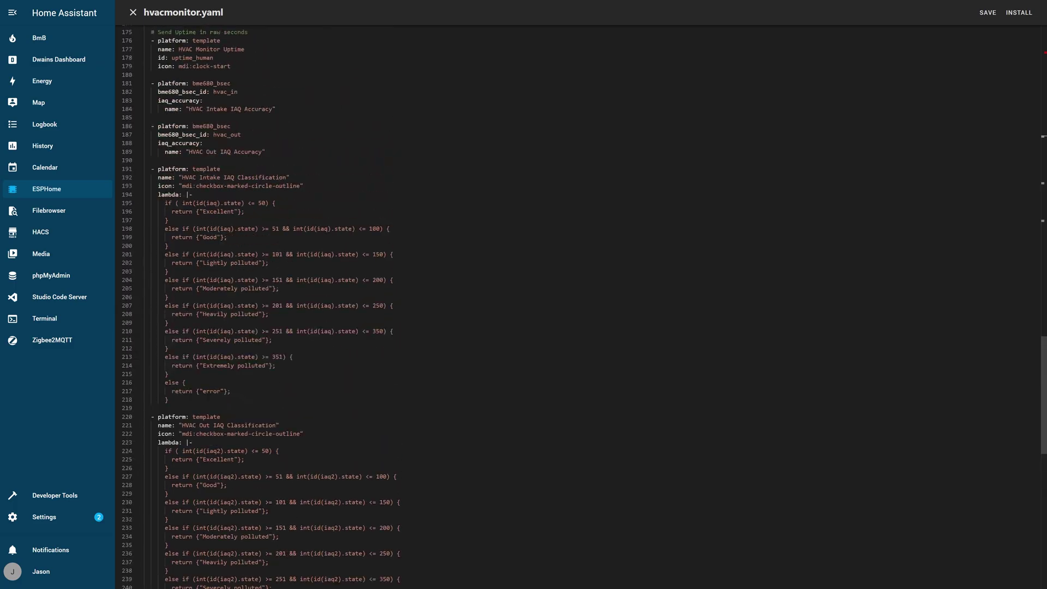
pyautogui.scroll(8, 168, 424)
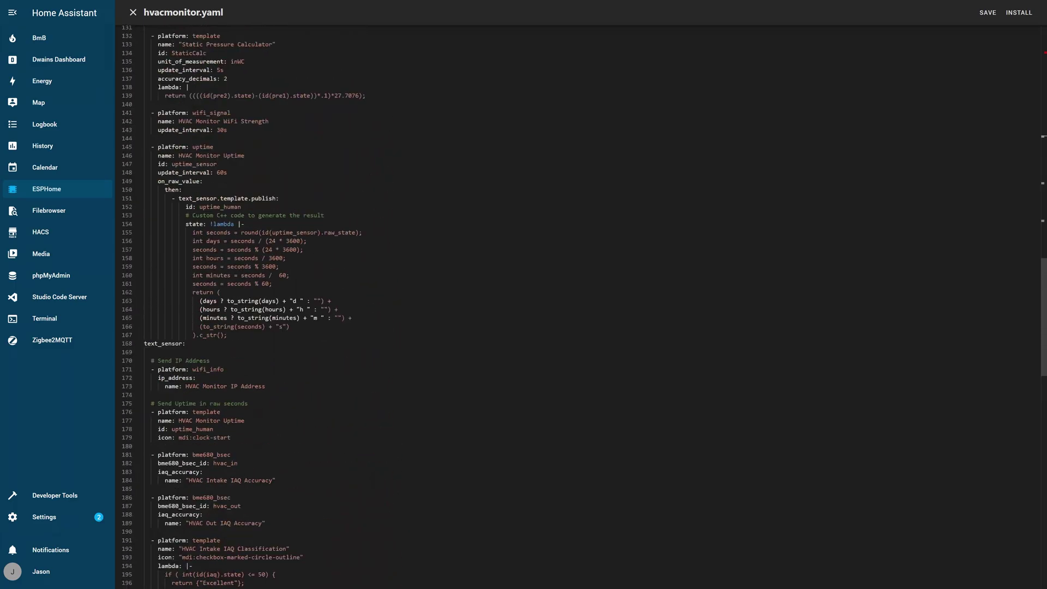
pyautogui.scroll(6, 168, 424)
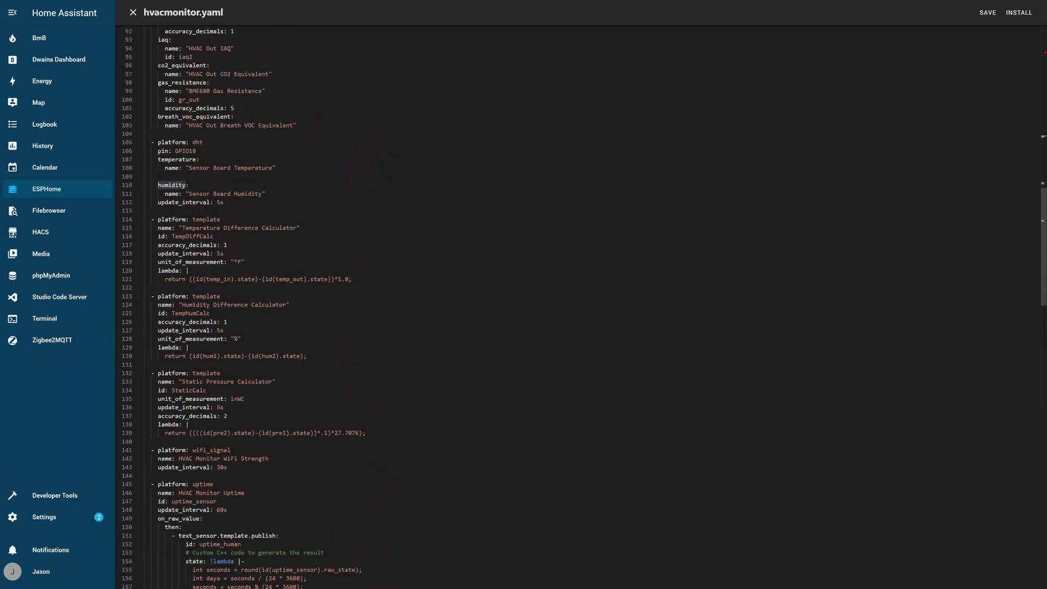
pyautogui.scroll(5, 168, 424)
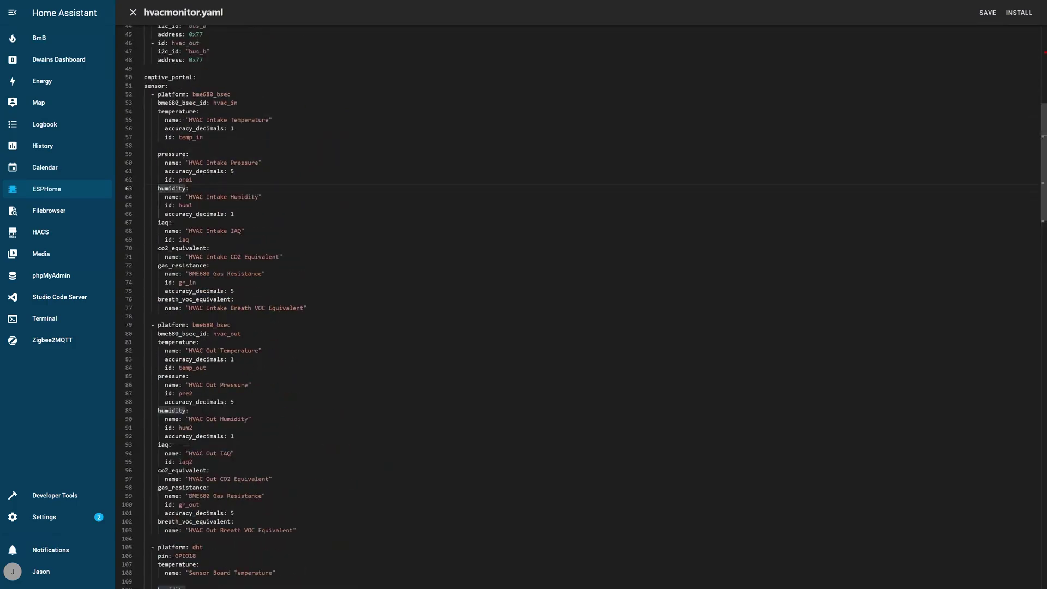
pyautogui.scroll(4, 168, 424)
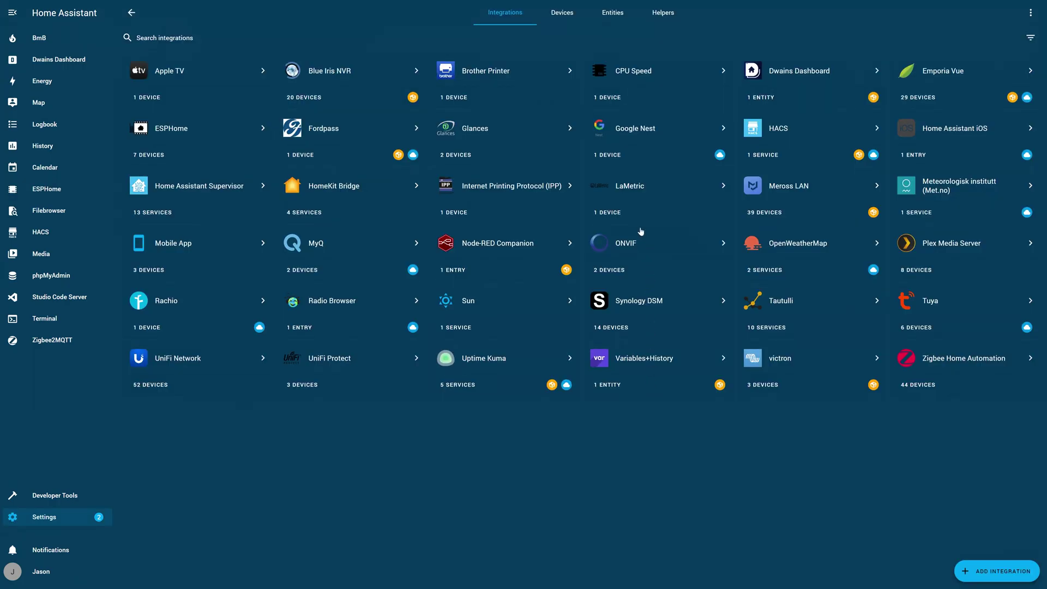
# - Open the ESPHome integration's HVAC Monitor device page and review its live intake and outlet readings
pyautogui.click(157, 132)
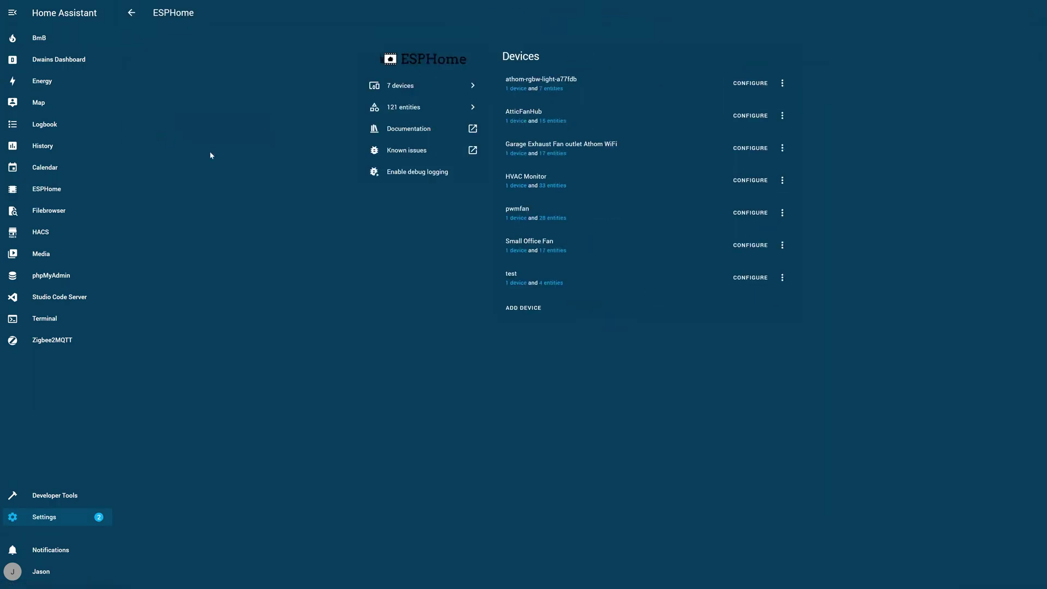
pyautogui.click(518, 185)
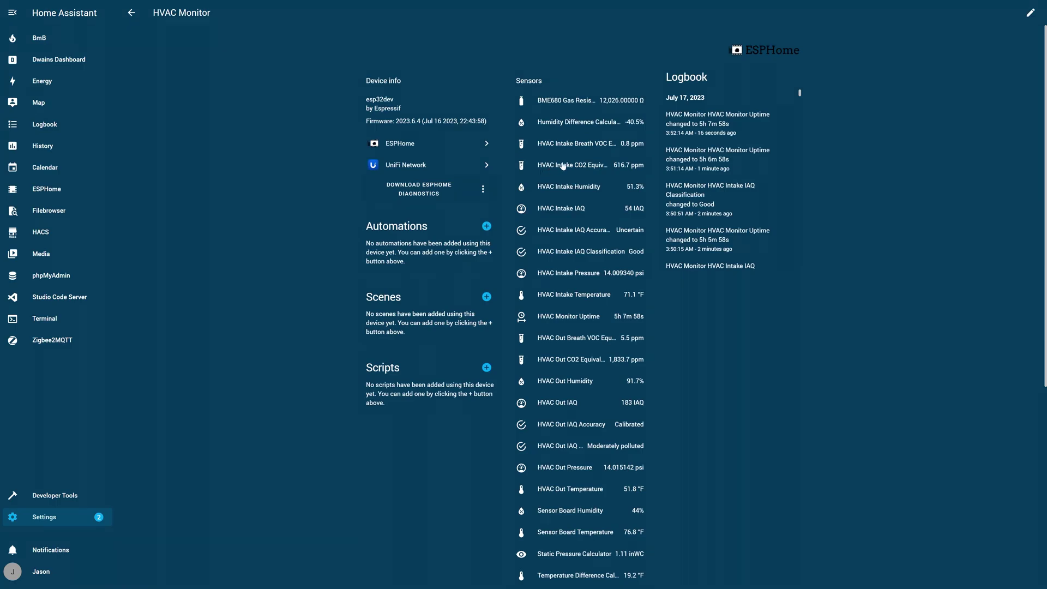
pyautogui.scroll(-5, 562, 165)
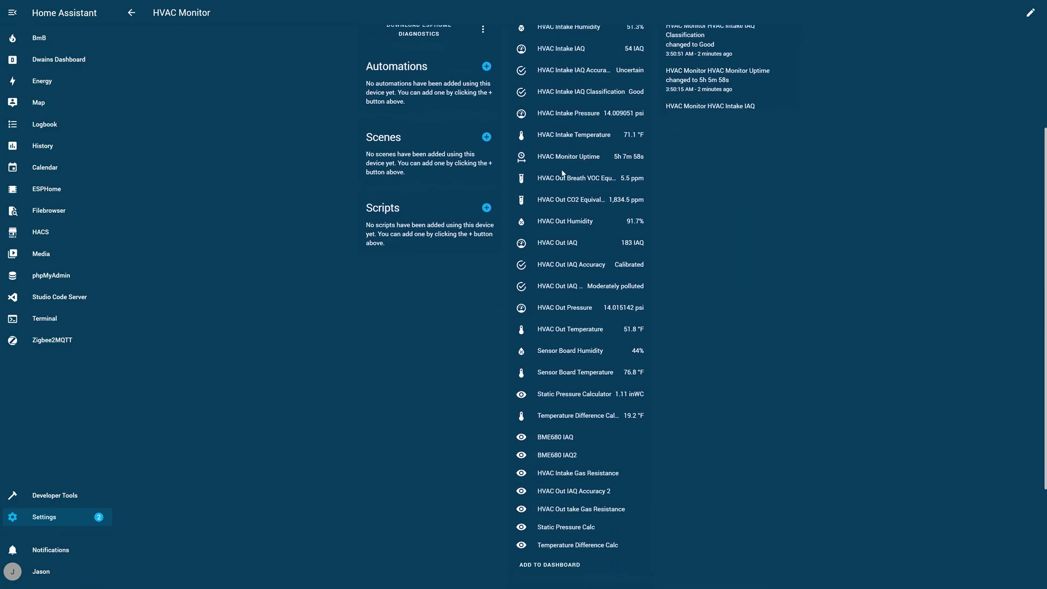
pyautogui.scroll(4, 563, 174)
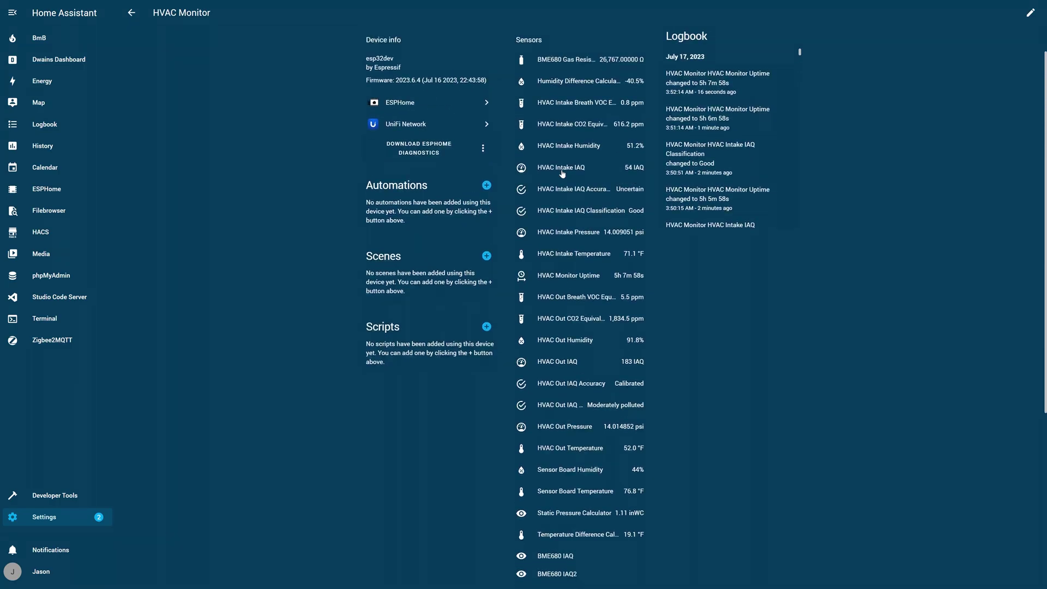
pyautogui.scroll(1, 570, 168)
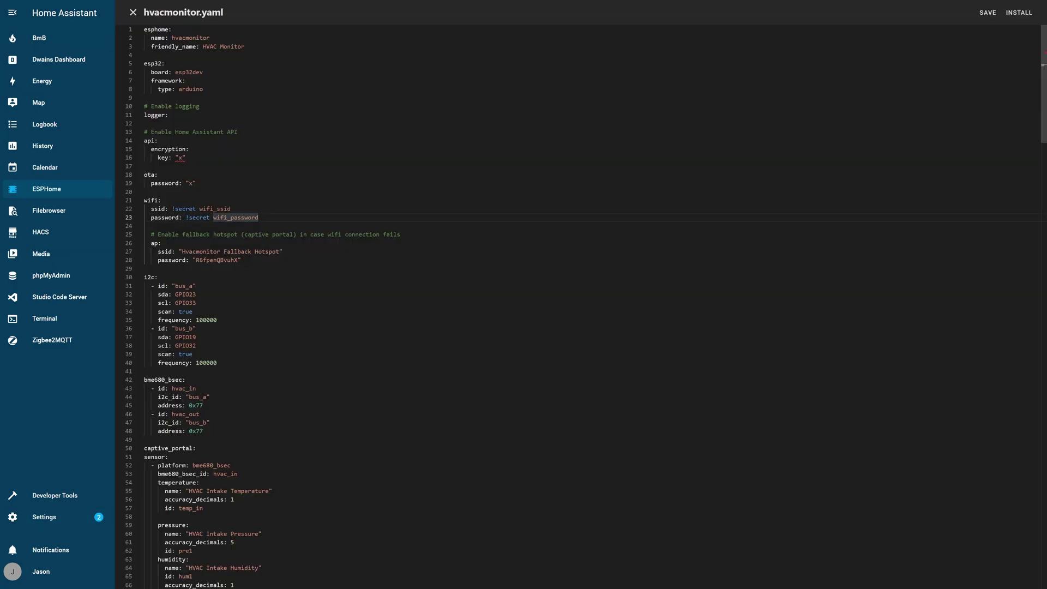
# - Select the sensor blocks in hvacmonitor.yaml, then move to the HVAC Return/Supply air dashboard
pyautogui.scroll(-5, 581, 305)
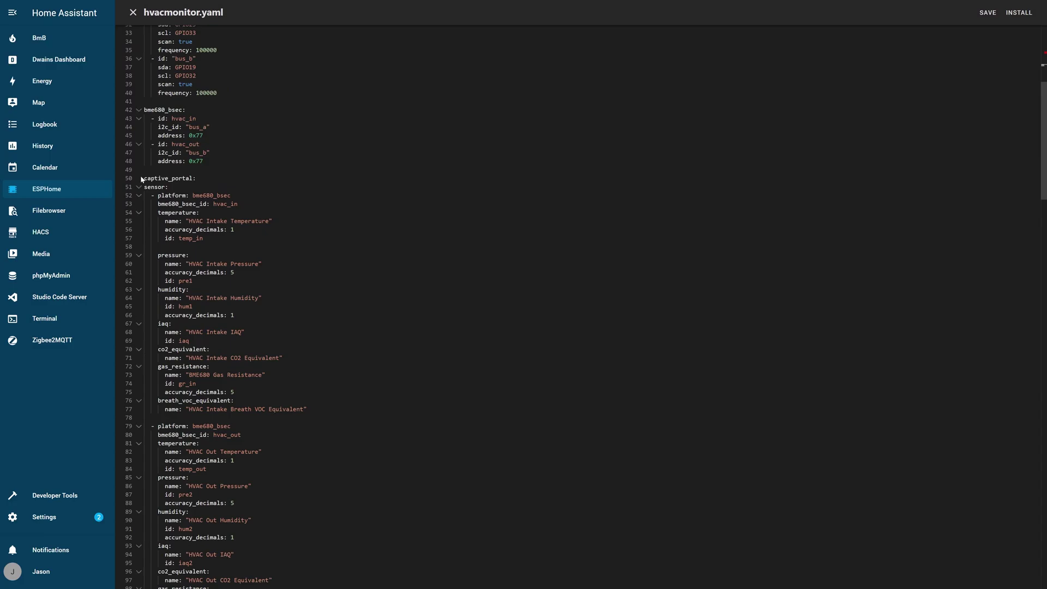
pyautogui.moveTo(144, 178); pyautogui.dragTo(311, 327)
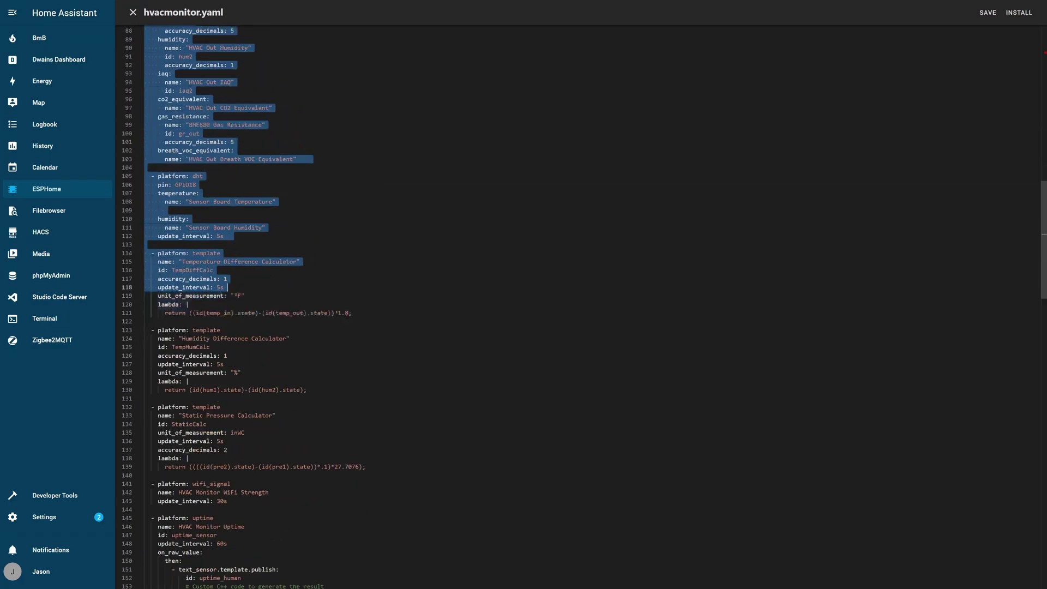
pyautogui.moveTo(227, 287); pyautogui.dragTo(145, 428)
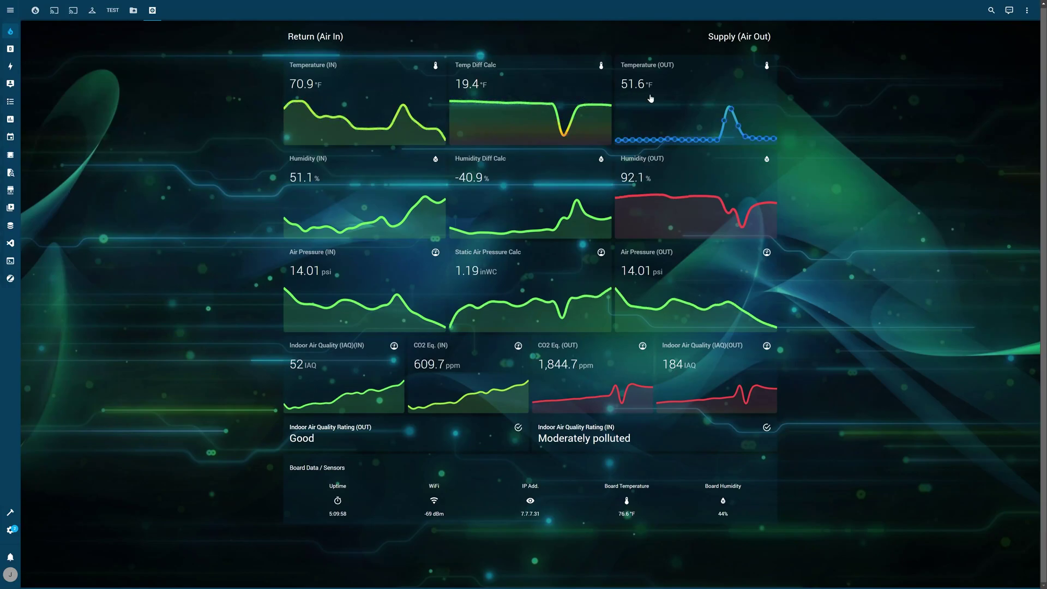
# - Put the dashboard into edit mode and open the vertical stack card holding the HVAC graphs
pyautogui.click(1027, 11)
pyautogui.click(1006, 22)
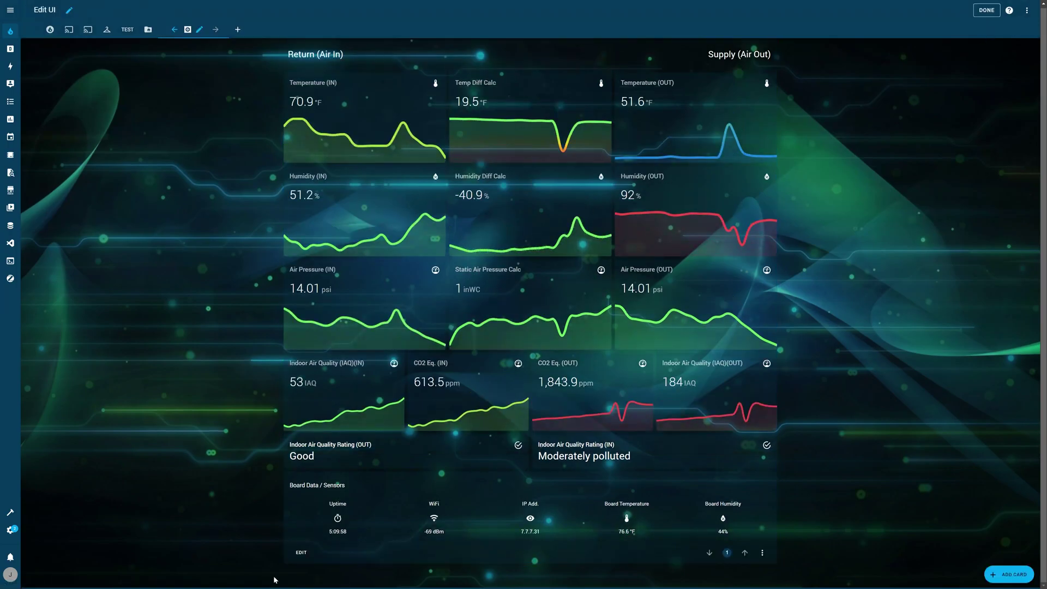
pyautogui.click(301, 552)
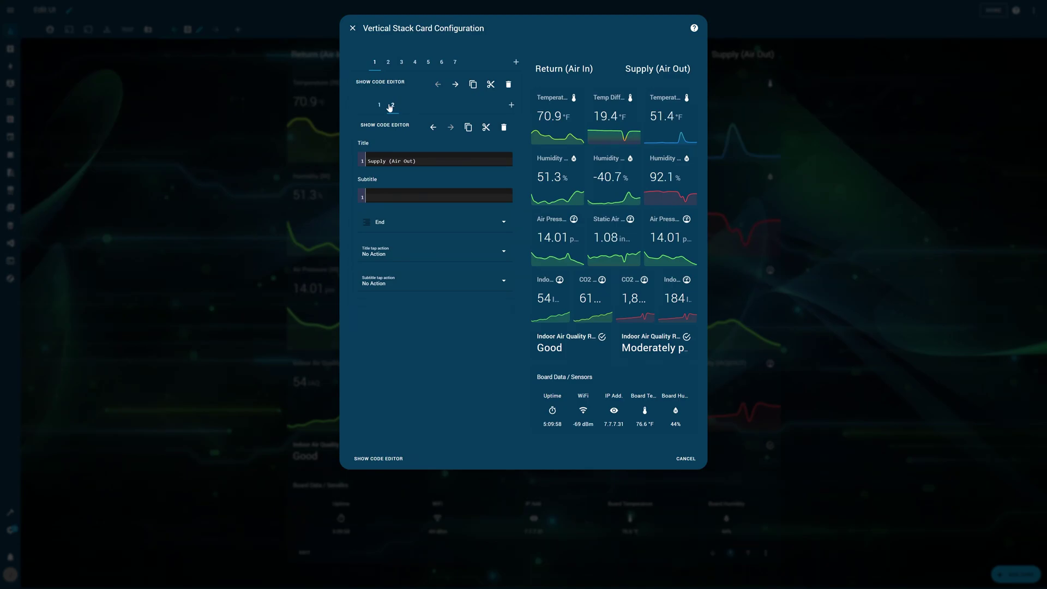
# - Filter the Entity field by 'hvac' and scroll through all the HVAC Monitor sensor entities
pyautogui.click(389, 65)
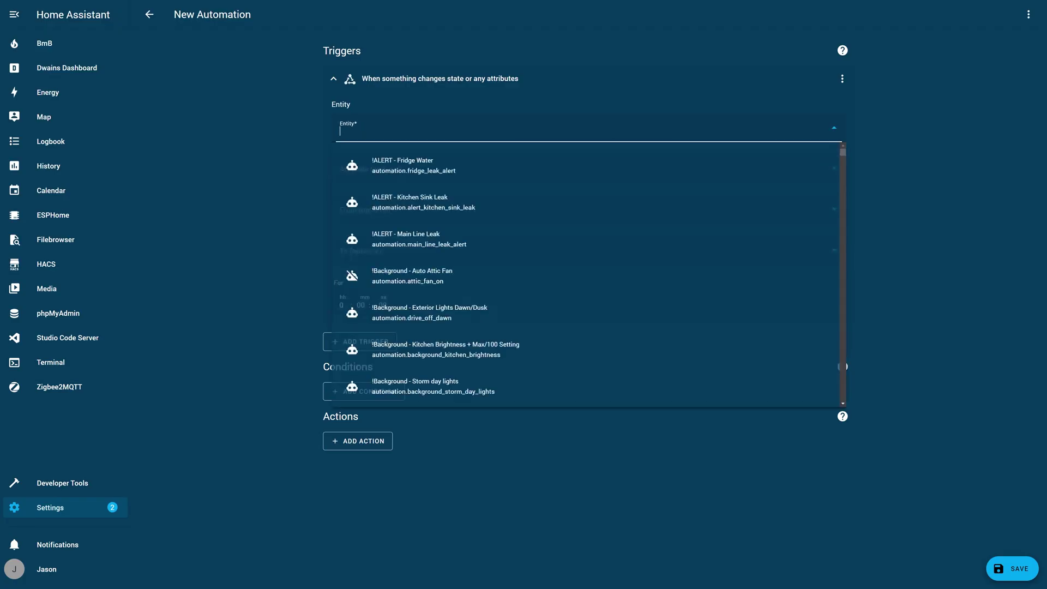
pyautogui.write('hvac')
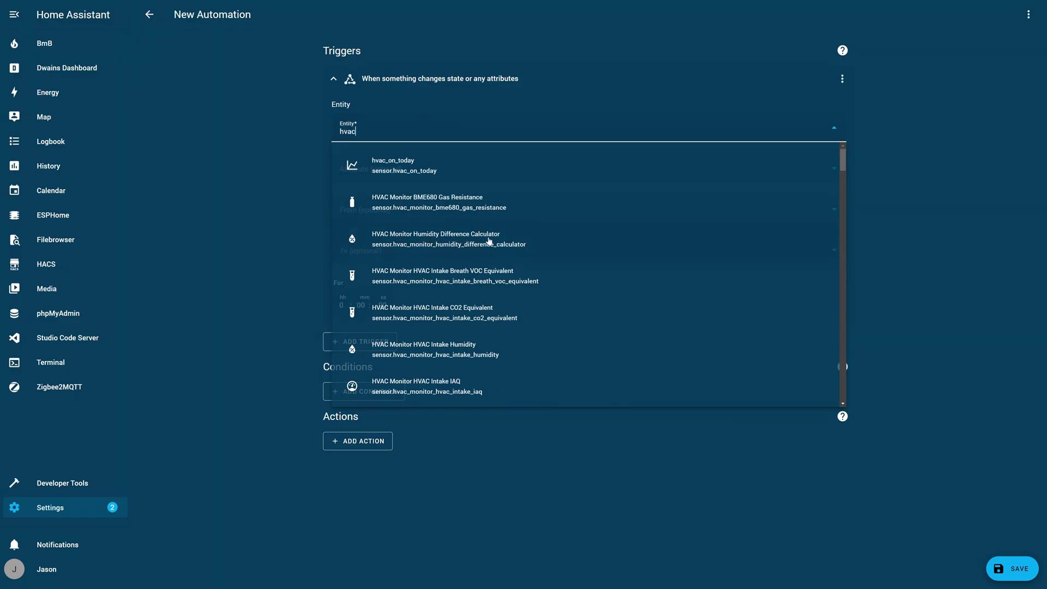
pyautogui.scroll(-2, 390, 254)
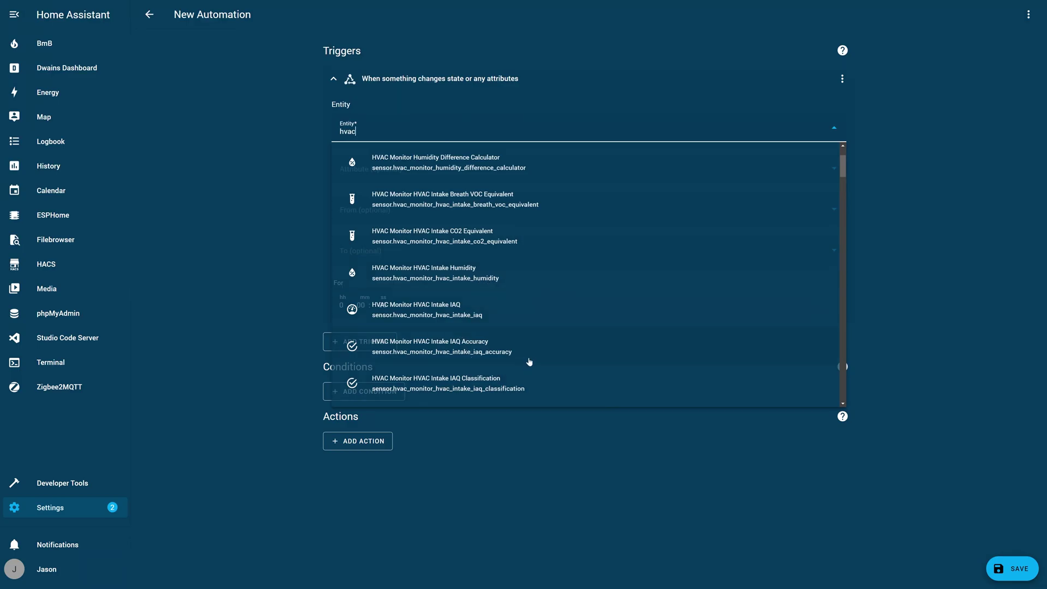
pyautogui.scroll(-4, 580, 339)
pyautogui.scroll(-2, 578, 336)
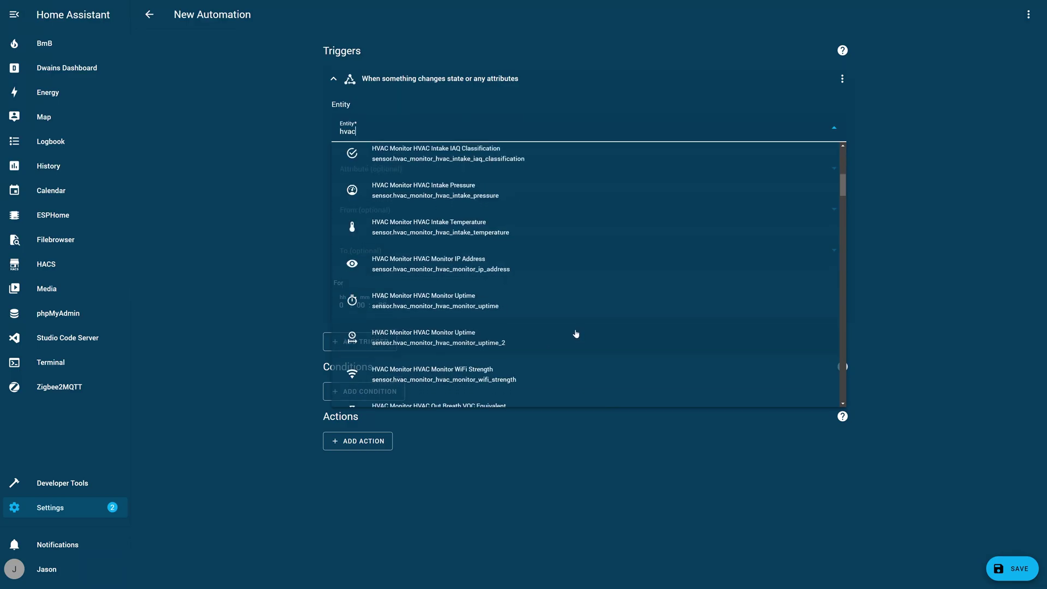
pyautogui.scroll(-2, 576, 334)
pyautogui.scroll(-2, 576, 333)
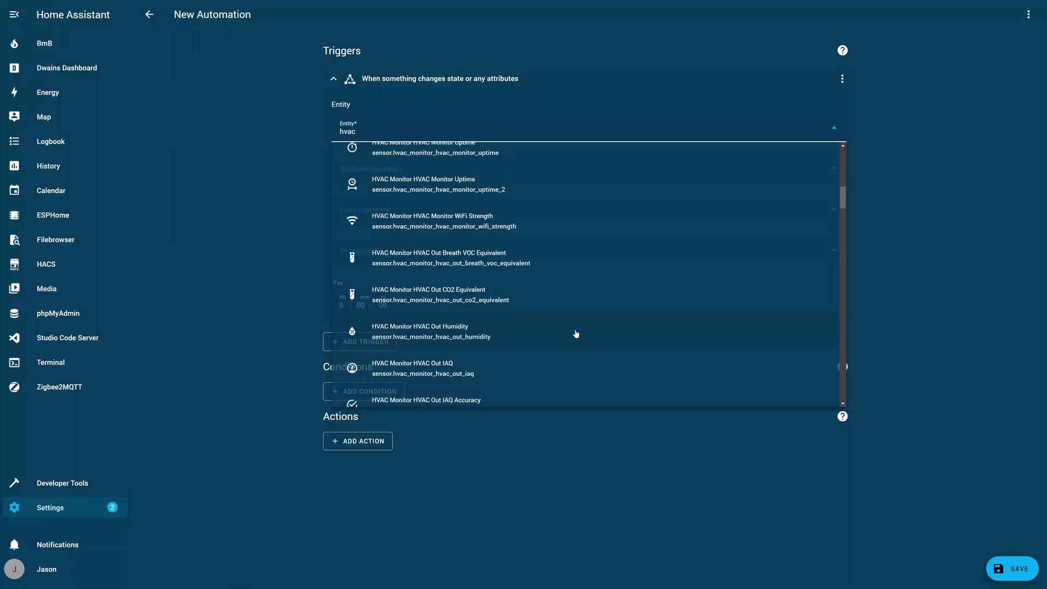
pyautogui.scroll(-2, 575, 332)
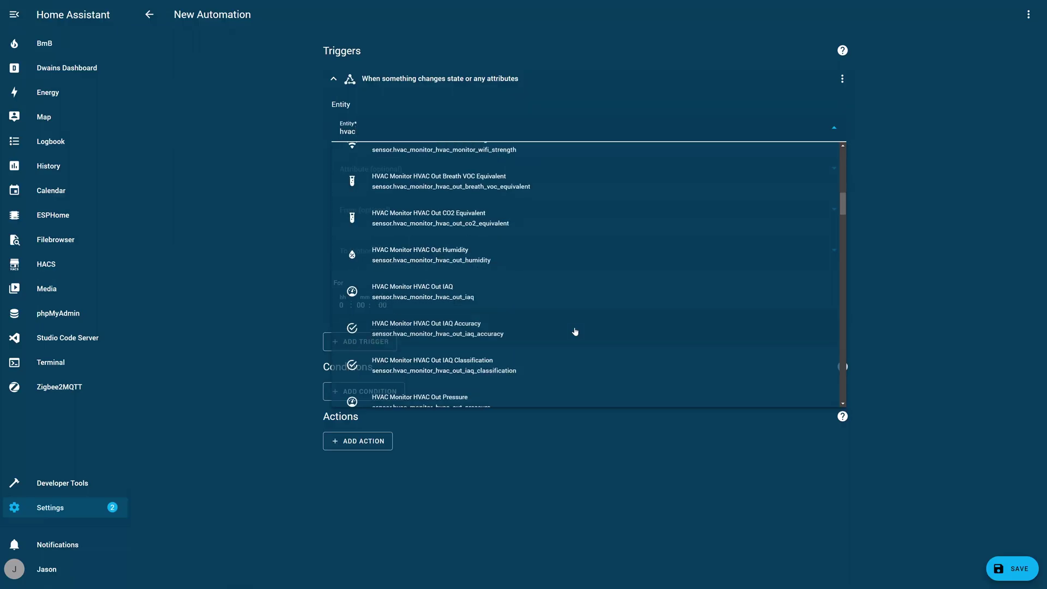
pyautogui.scroll(-2, 574, 331)
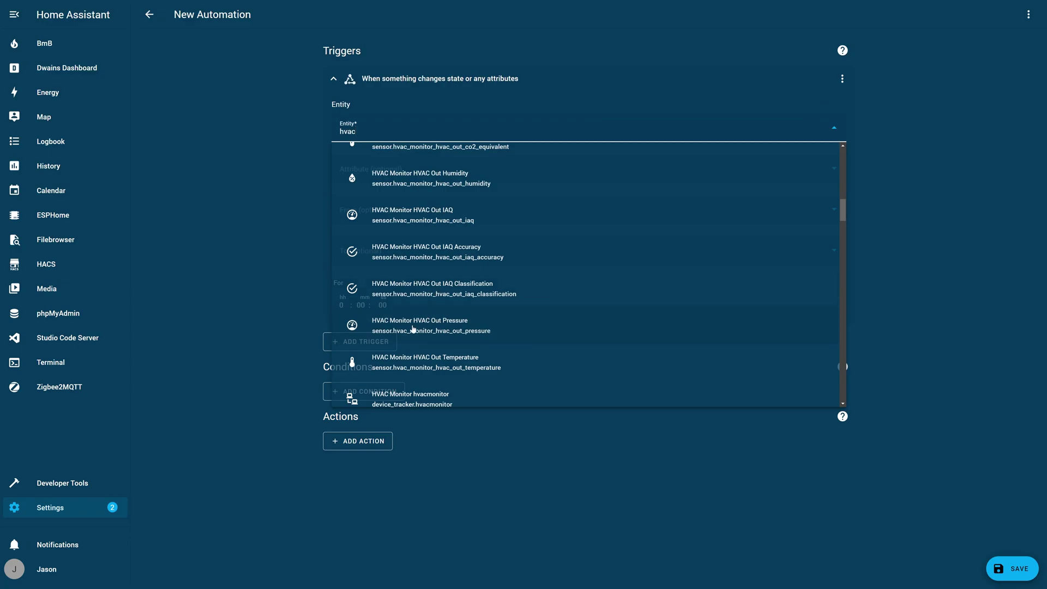
pyautogui.scroll(2, 383, 312)
pyautogui.scroll(2, 383, 312)
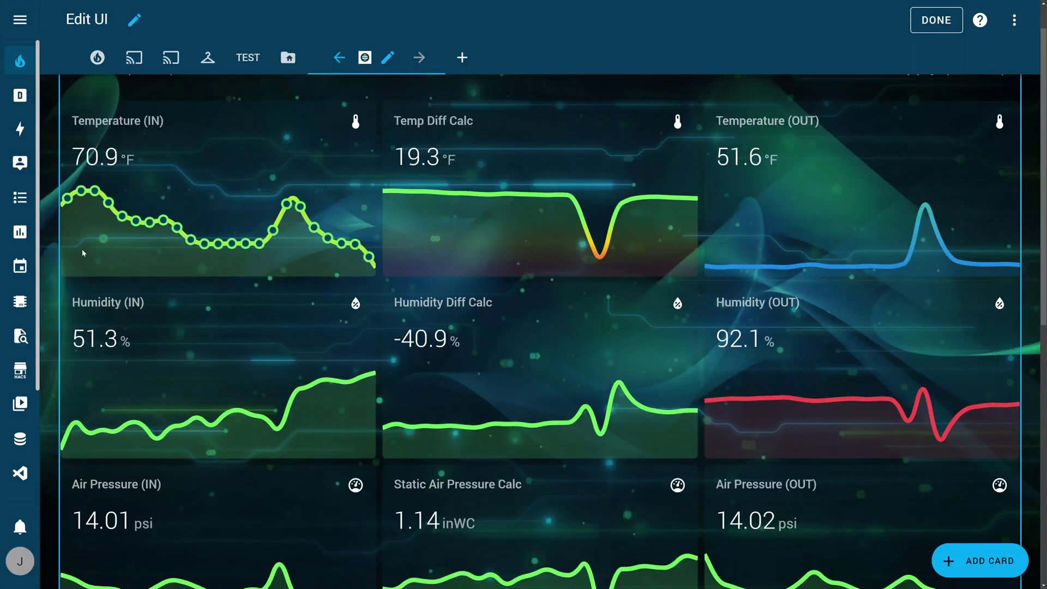
# - Scroll through the In, Diff Calc and Out temperature, humidity and pressure graph rows
pyautogui.scroll(-2, 452, 385)
pyautogui.scroll(-2, 452, 385)
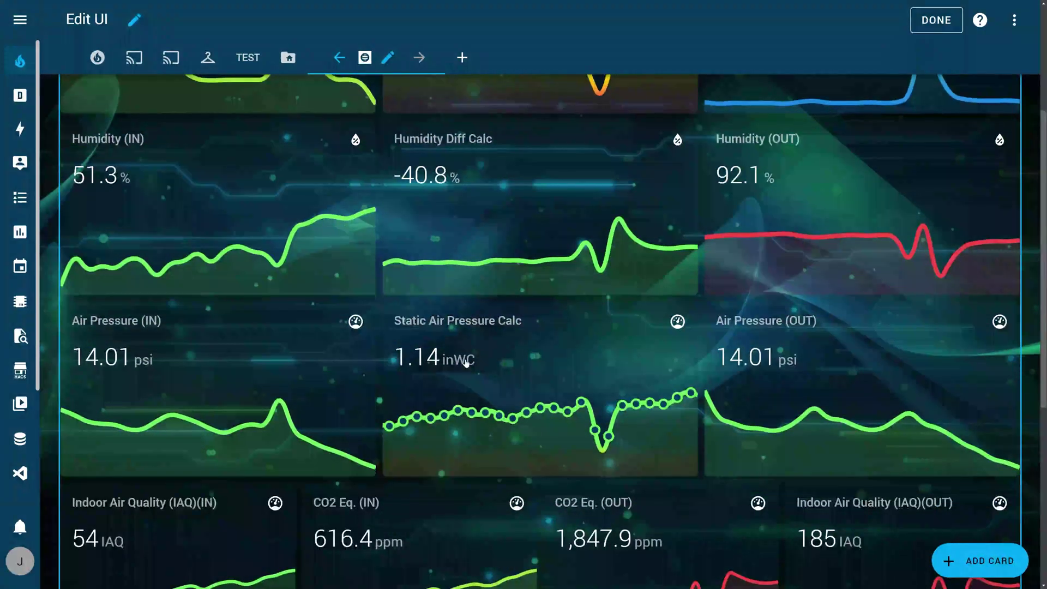
pyautogui.scroll(-5, 594, 350)
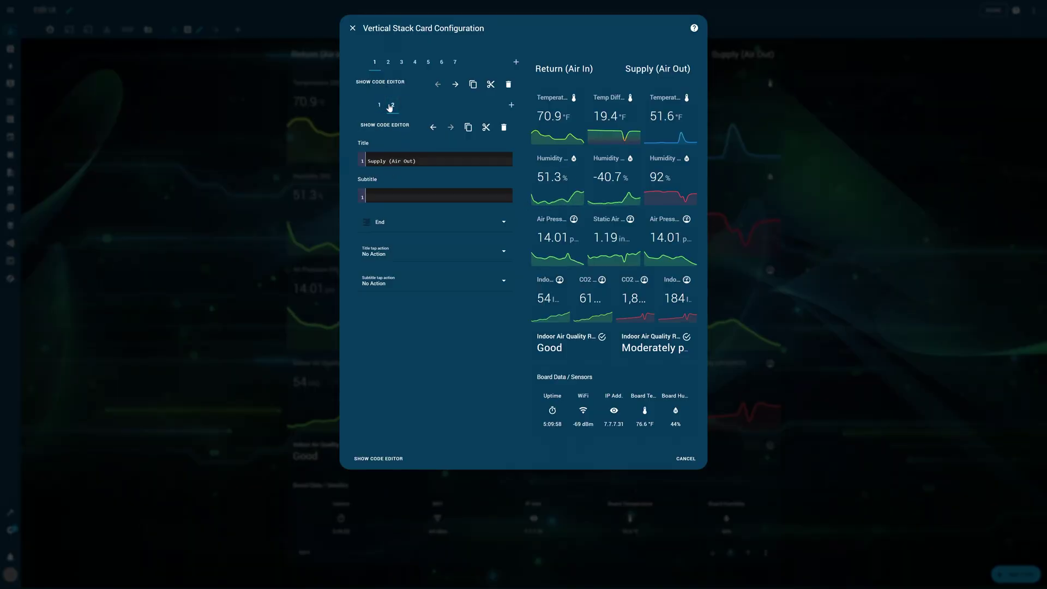
# - Inspect the YAML of each mini-graph card in the stack's second group, starting with Temperature (IN)
pyautogui.click(388, 63)
pyautogui.click(362, 105)
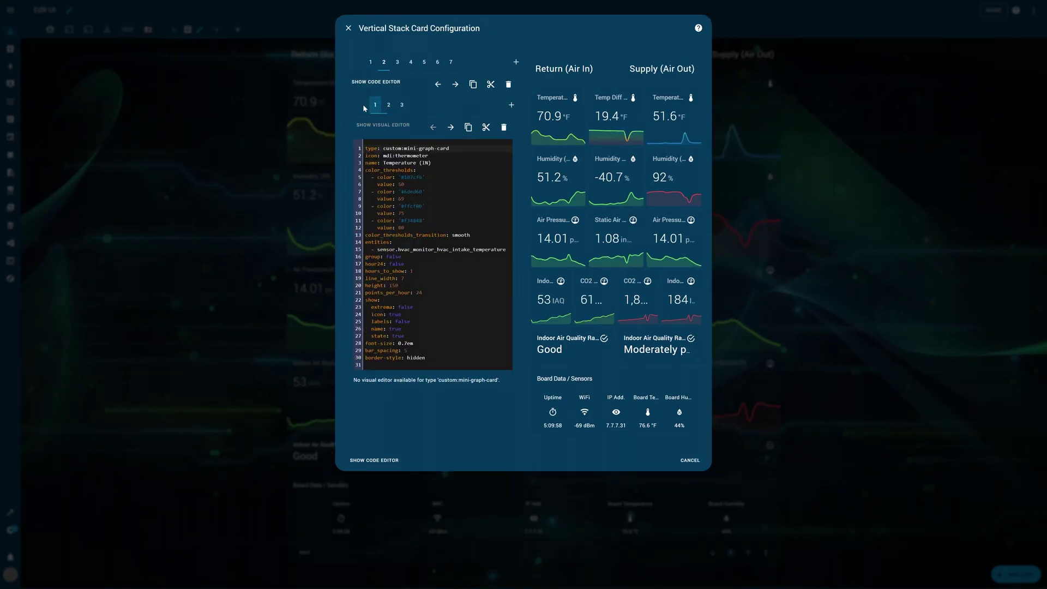
pyautogui.click(401, 106)
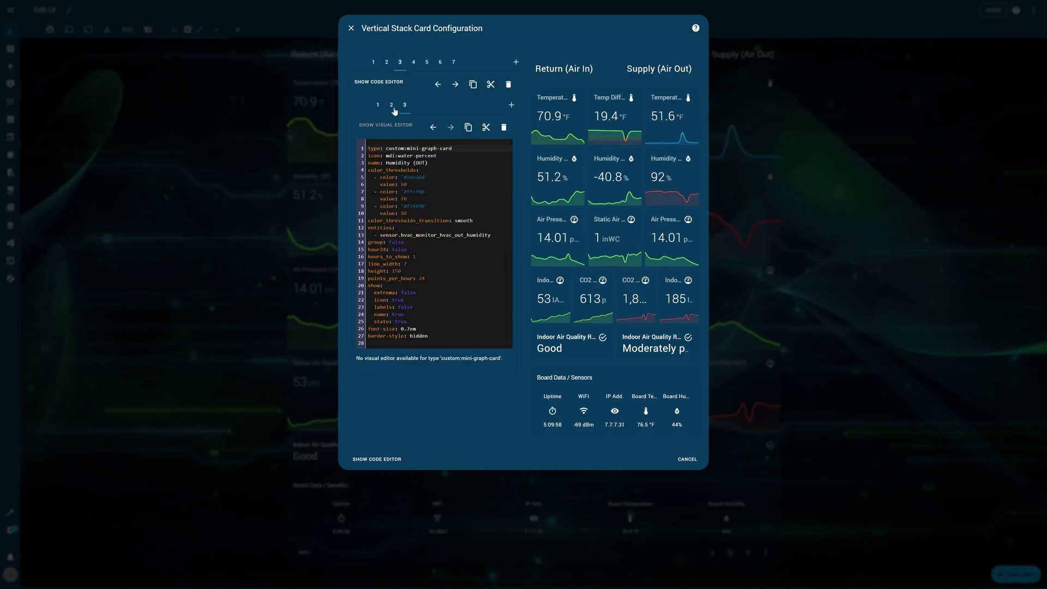
pyautogui.click(392, 105)
pyautogui.click(364, 106)
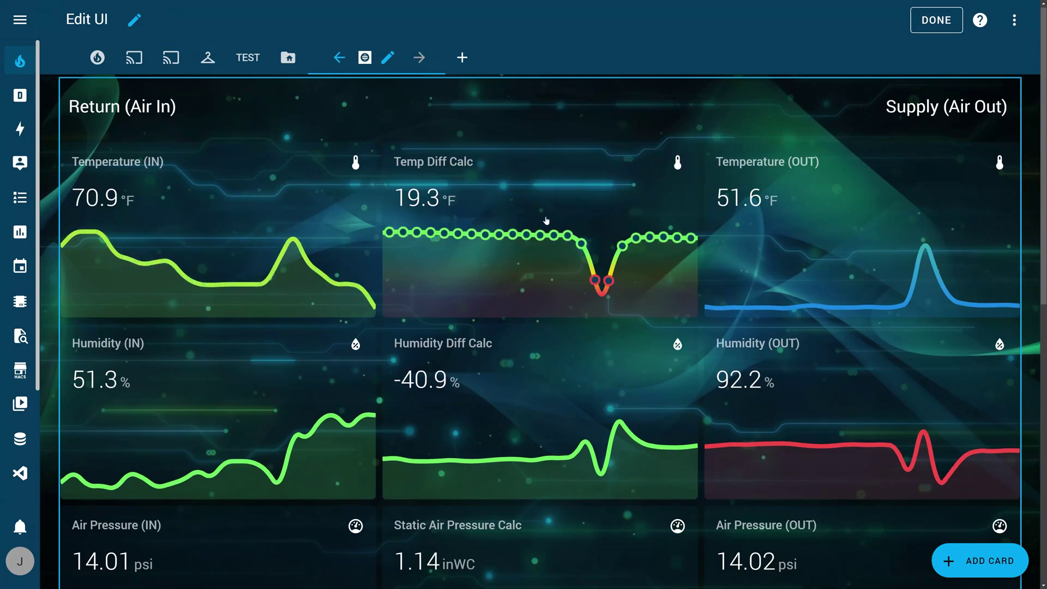
pyautogui.scroll(-1, 380, 214)
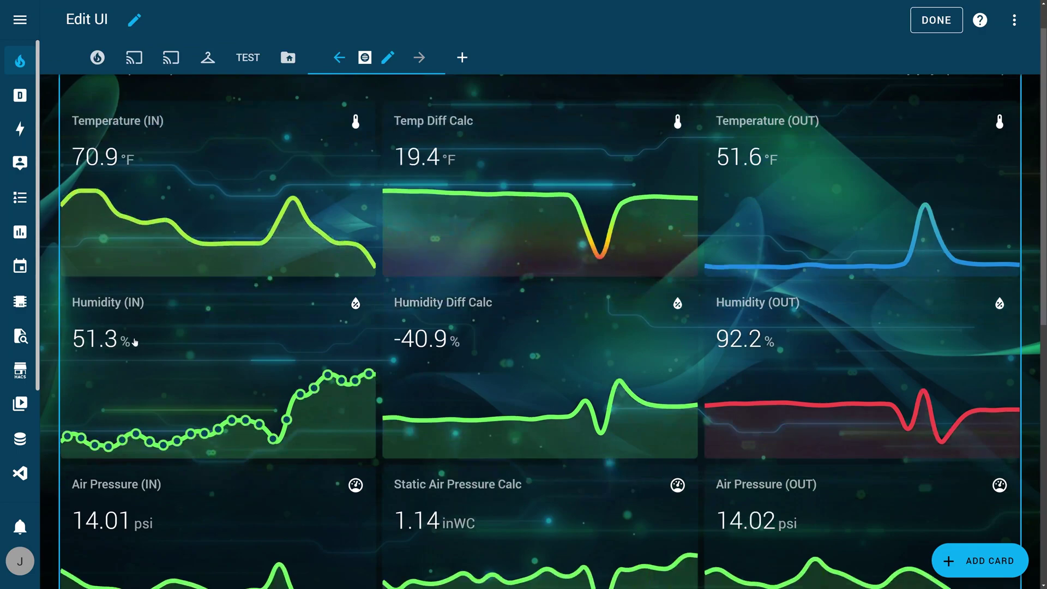